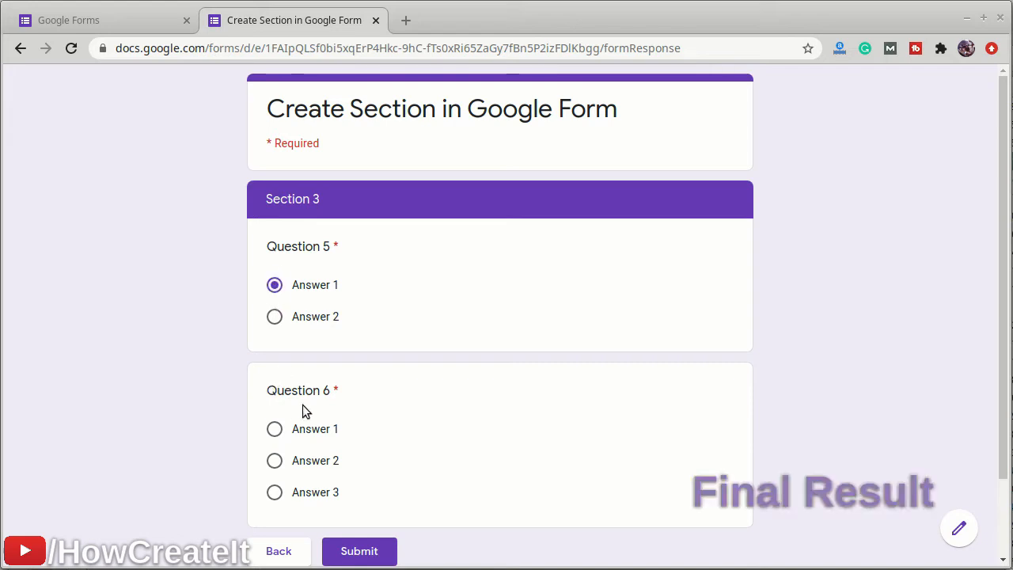
- Choose Answer 2 for Question 6 and submit the form response
{"action": "left_click", "coordinate": [278, 466]}
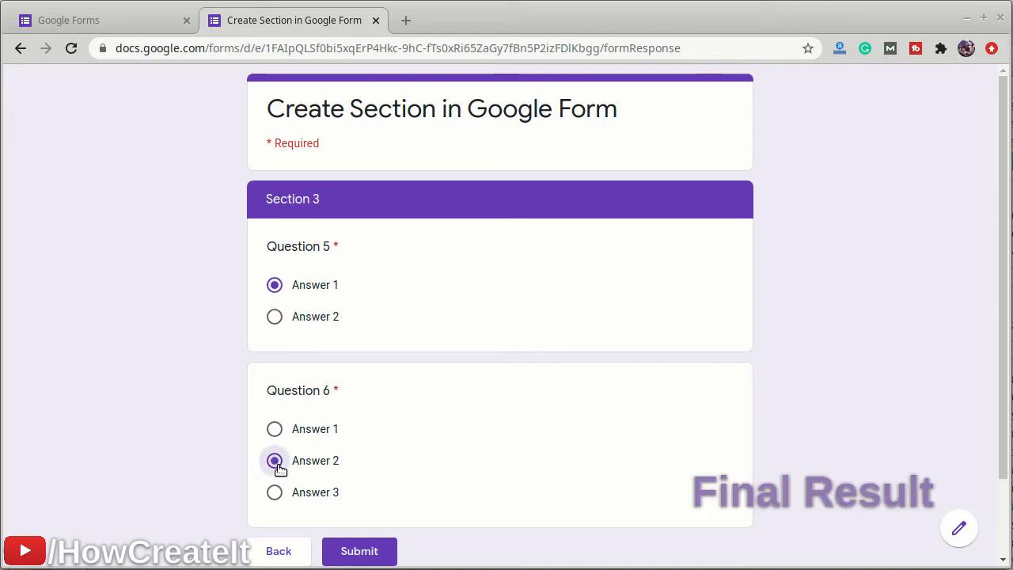
{"action": "left_click", "coordinate": [348, 550]}
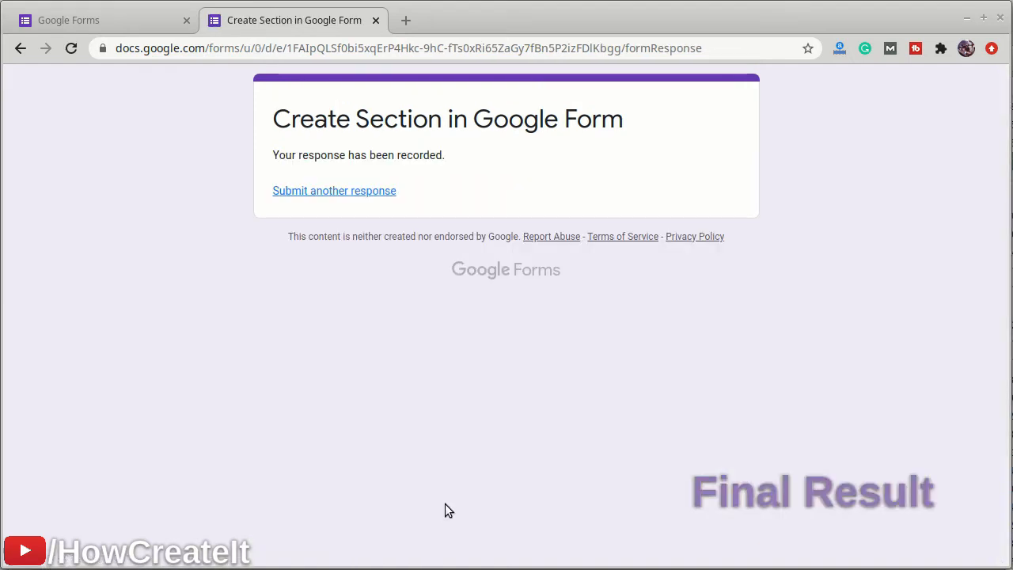
- Create a blank form titled "Create Section" with the description "Type description here"
{"action": "left_click", "coordinate": [111, 26]}
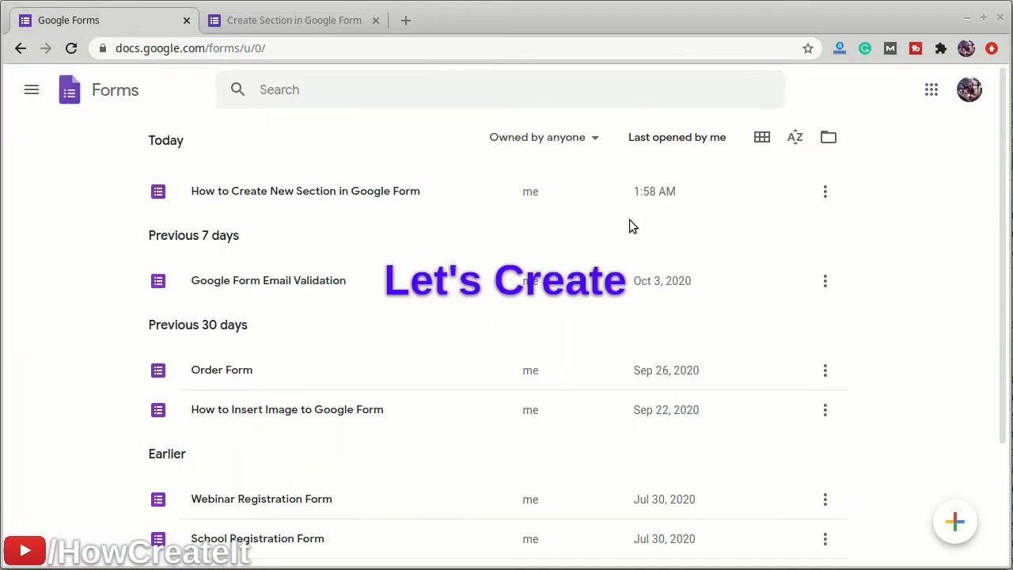
{"action": "left_click", "coordinate": [953, 525]}
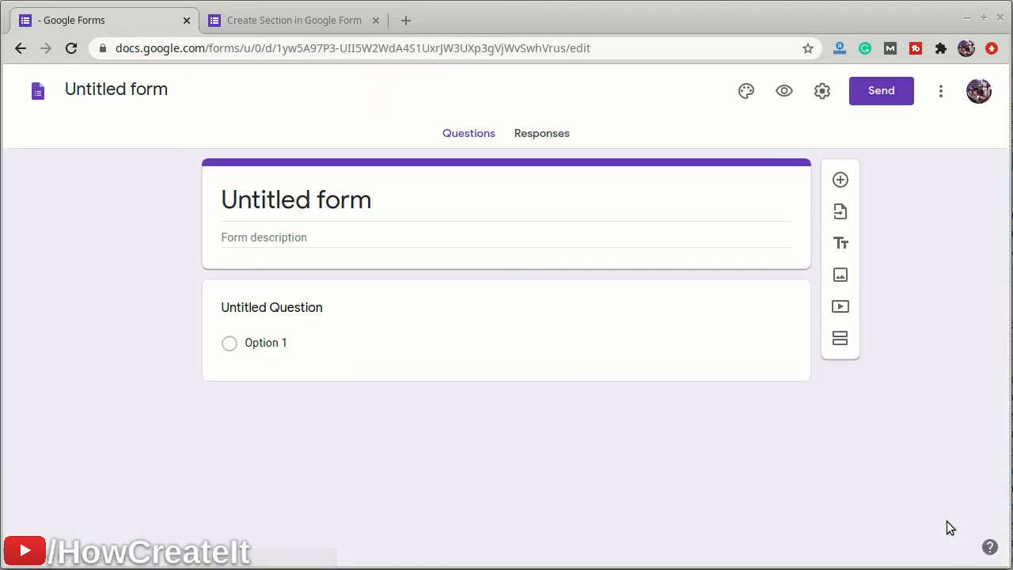
{"action": "left_click", "coordinate": [440, 211]}
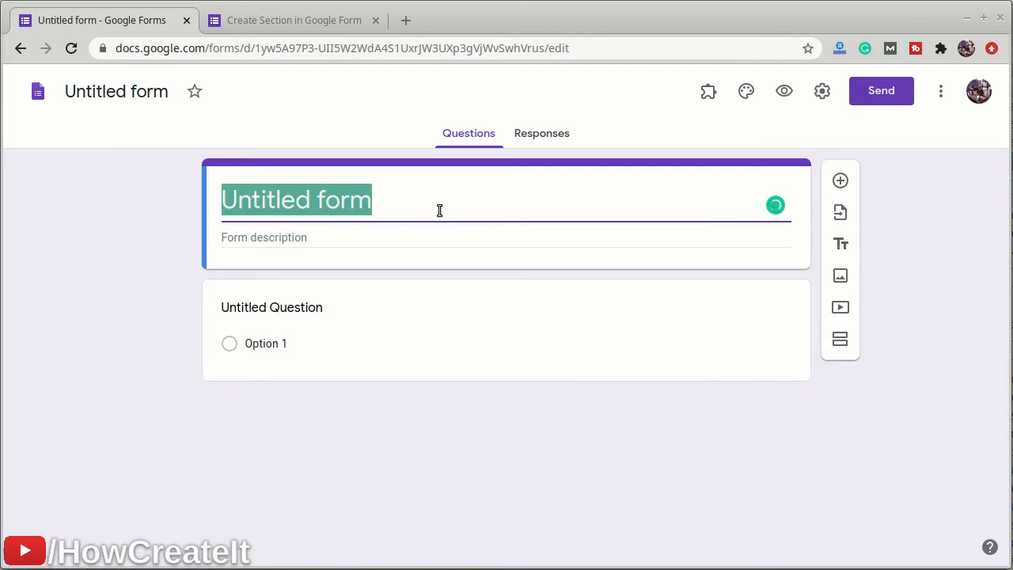
{"action": "type", "text": "Create "}
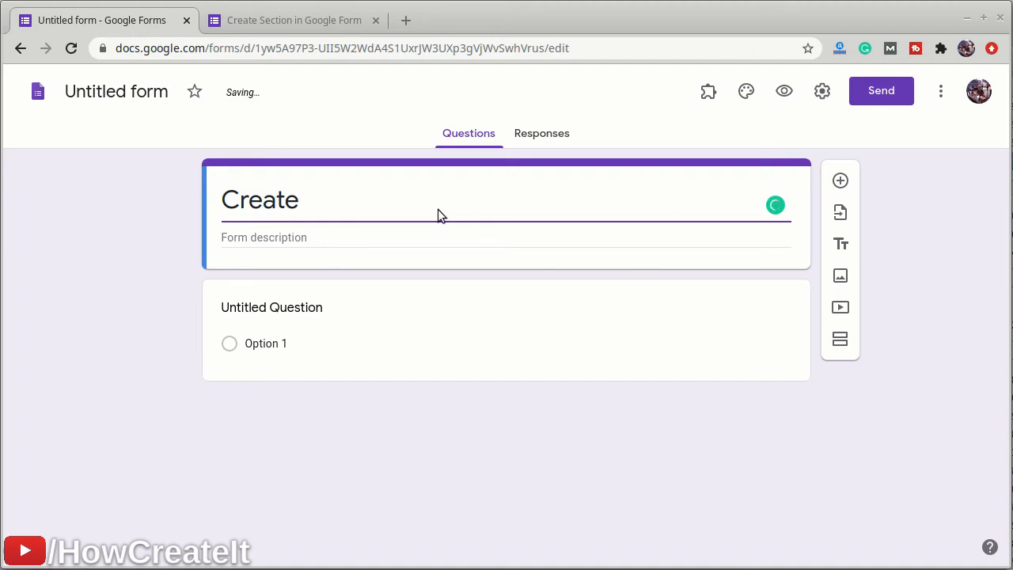
{"action": "type", "text": "Section"}
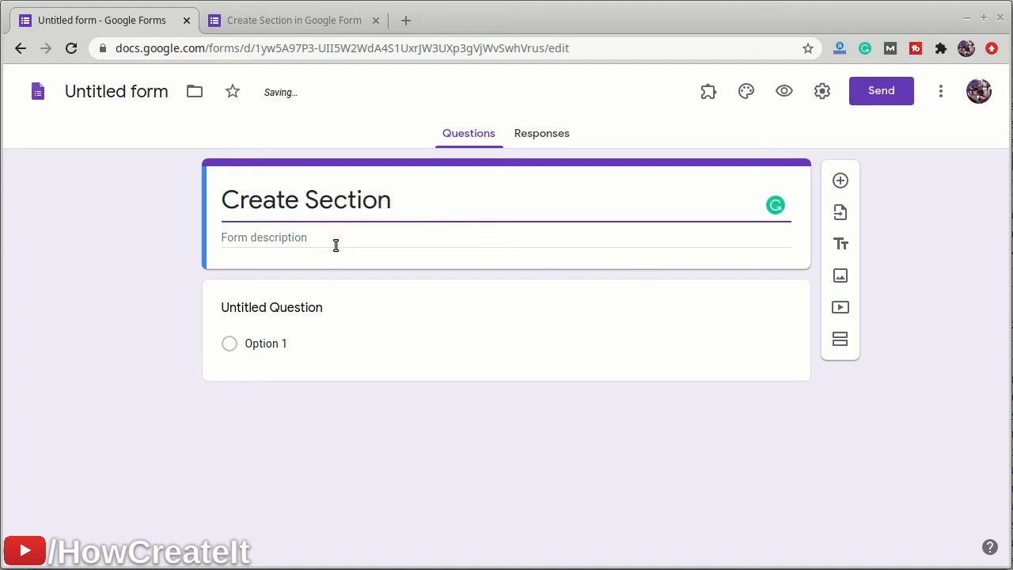
{"action": "left_click", "coordinate": [367, 239]}
{"action": "type", "text": "Type"}
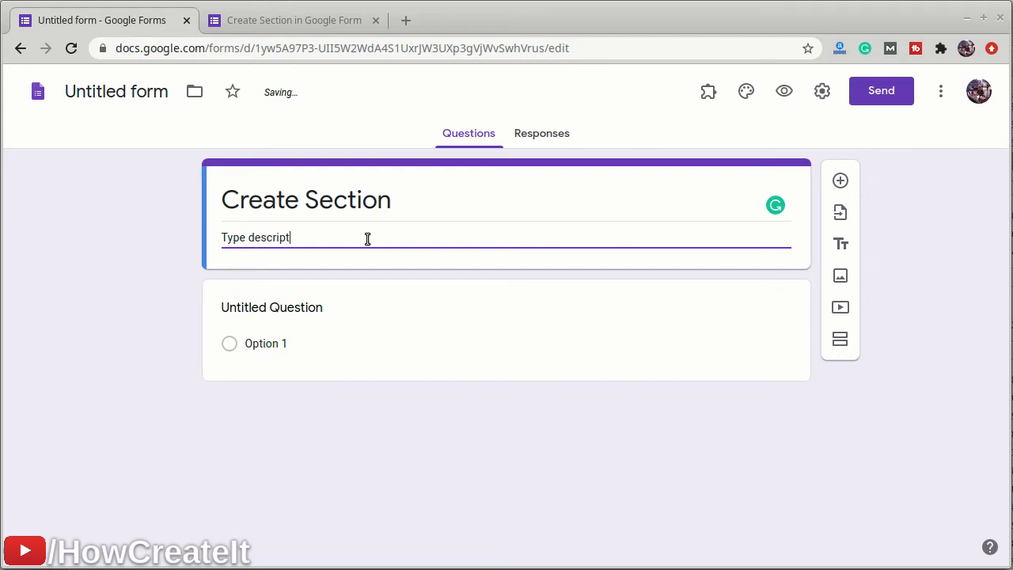
{"action": "type", "text": "description here"}
- Title the first question "Type your question 1" and give it the options Answer 1, Answer 2 and Answer 3
{"action": "left_click", "coordinate": [335, 314]}
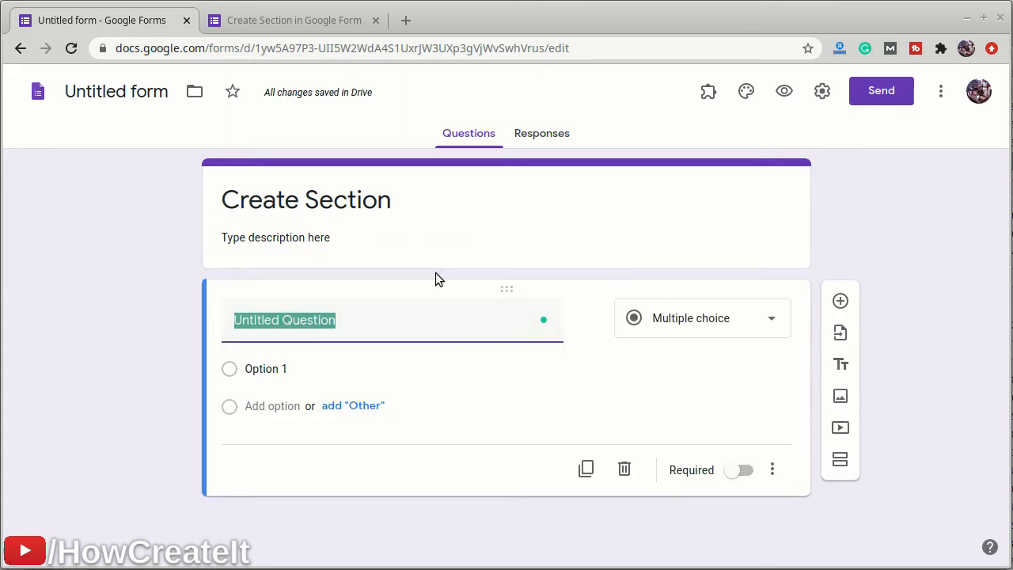
{"action": "type", "text": "Type your question"}
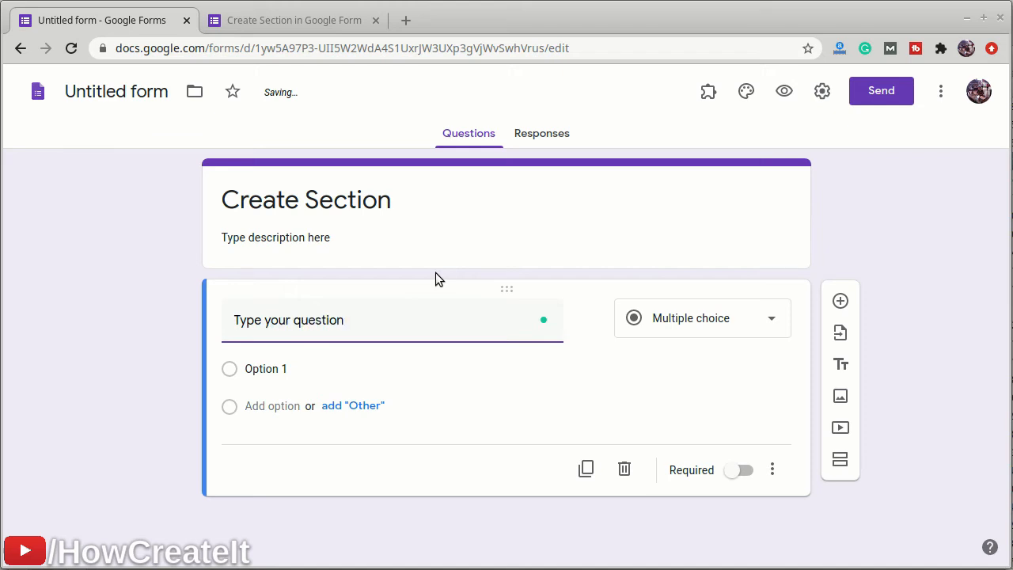
{"action": "type", "text": " 1"}
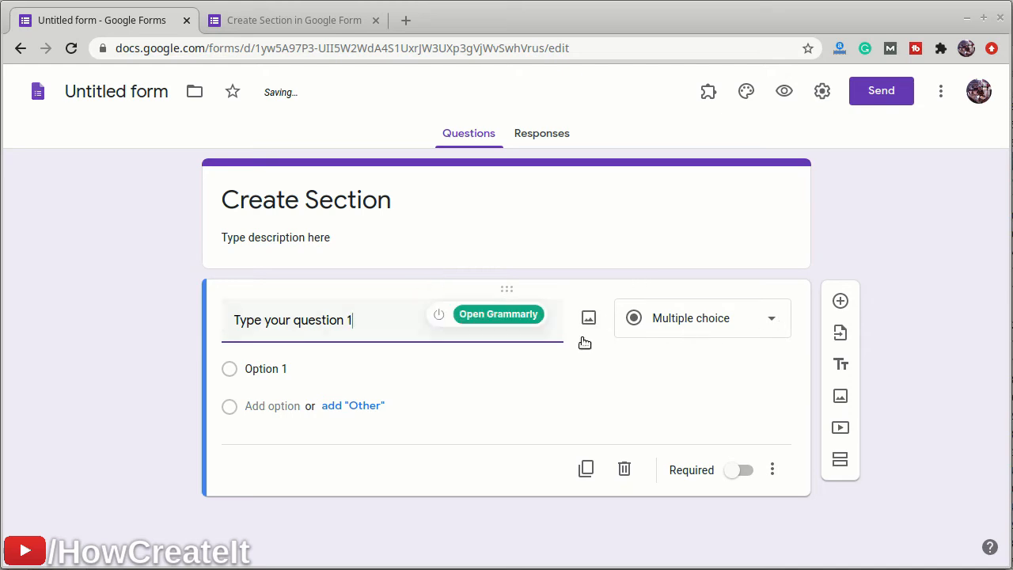
{"action": "left_click", "coordinate": [258, 369]}
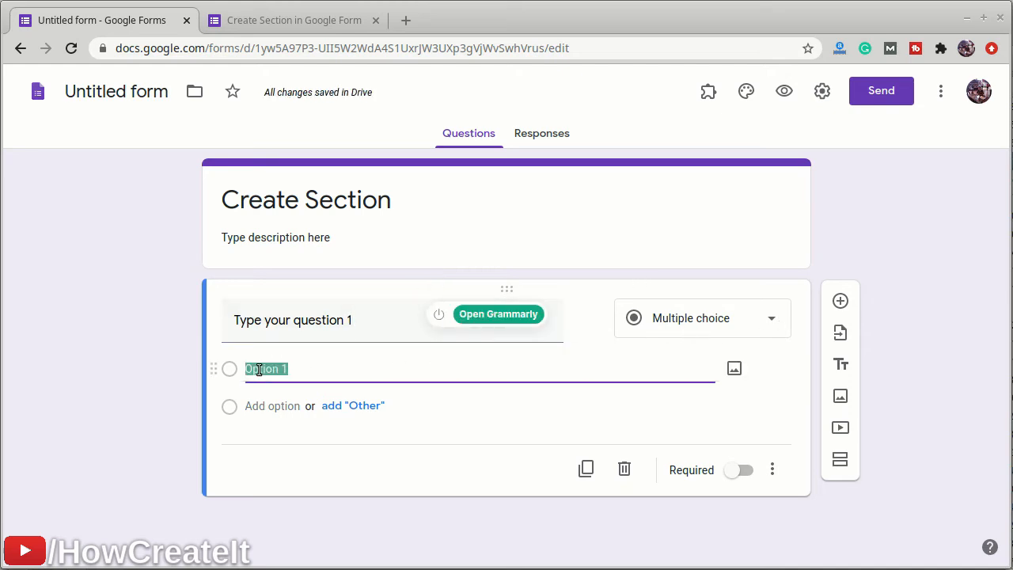
{"action": "type", "text": "Answer 1"}
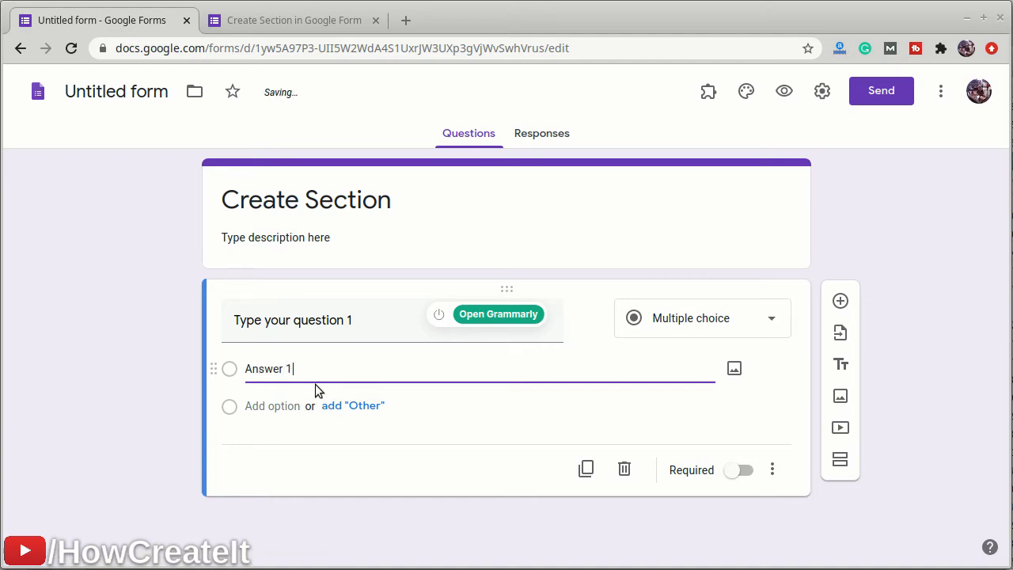
{"action": "left_click", "coordinate": [284, 406]}
{"action": "type", "text": "Answer 2"}
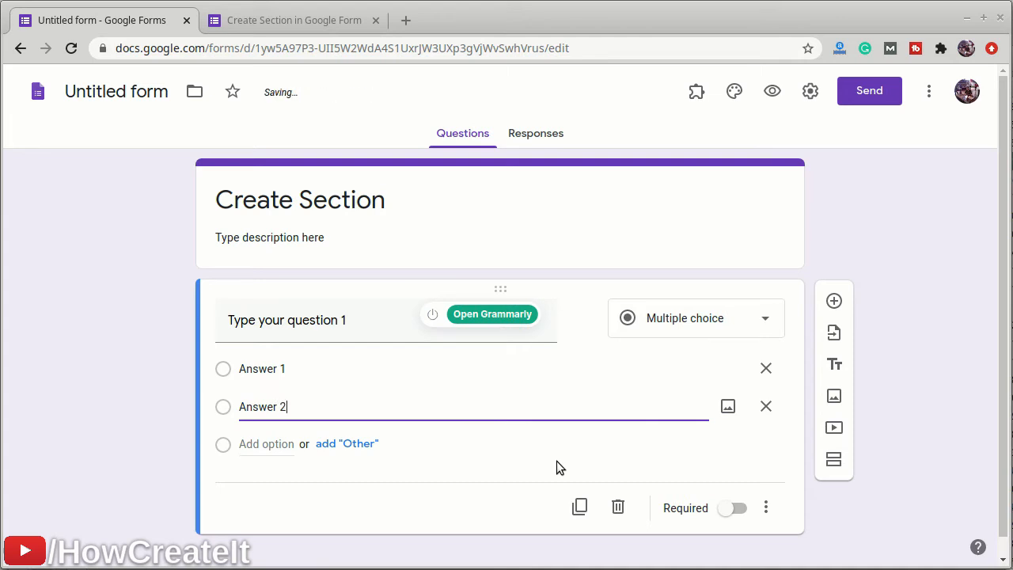
{"action": "left_click", "coordinate": [265, 443]}
{"action": "type", "text": "Answer 3"}
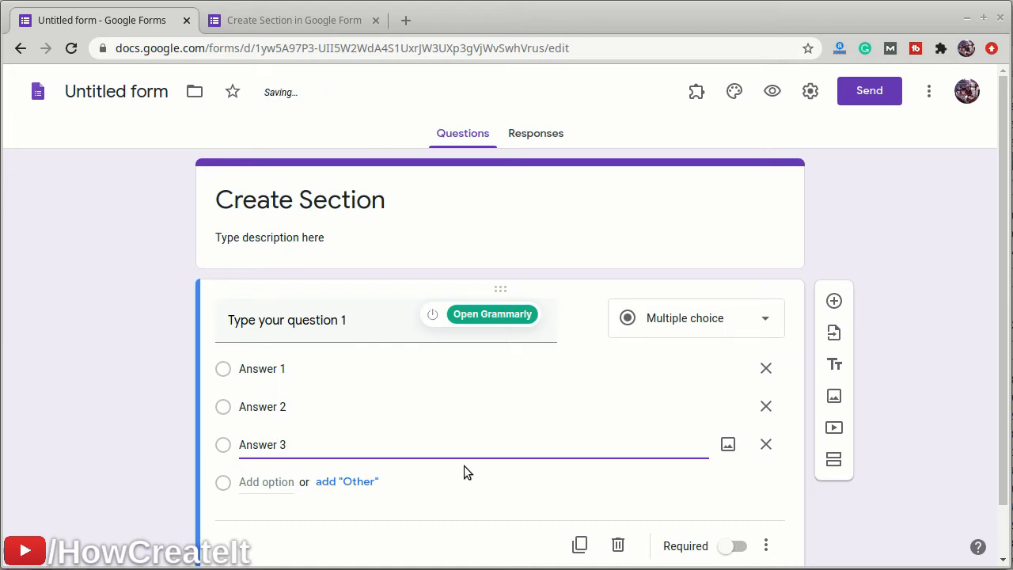
- Add a multiple choice question "Your question 2" below the first one, with the options Answer 1 and Answer 2
{"action": "scroll", "coordinate": [483, 455], "scroll_direction": "down", "scroll_amount": 1}
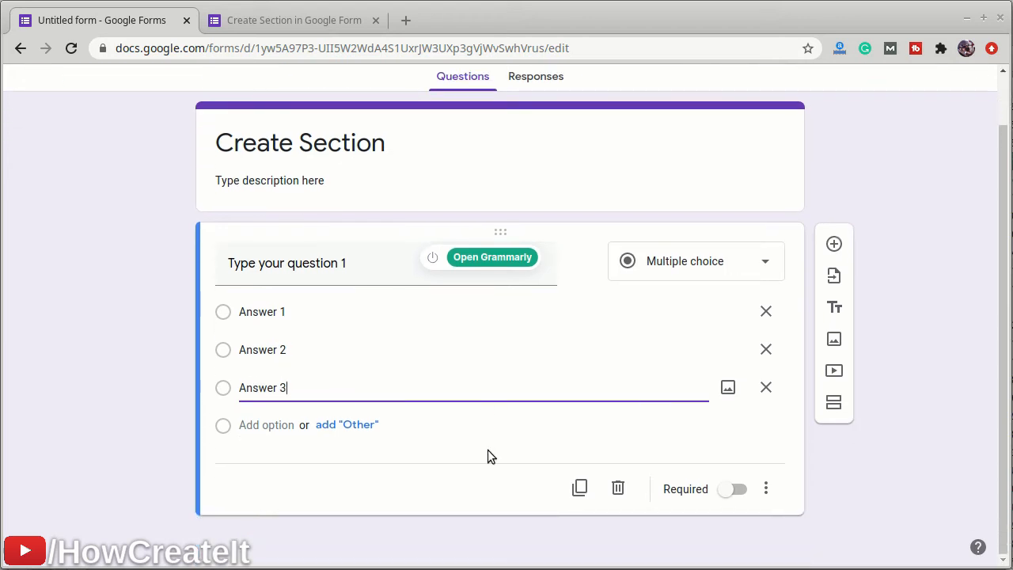
{"action": "left_click", "coordinate": [840, 245]}
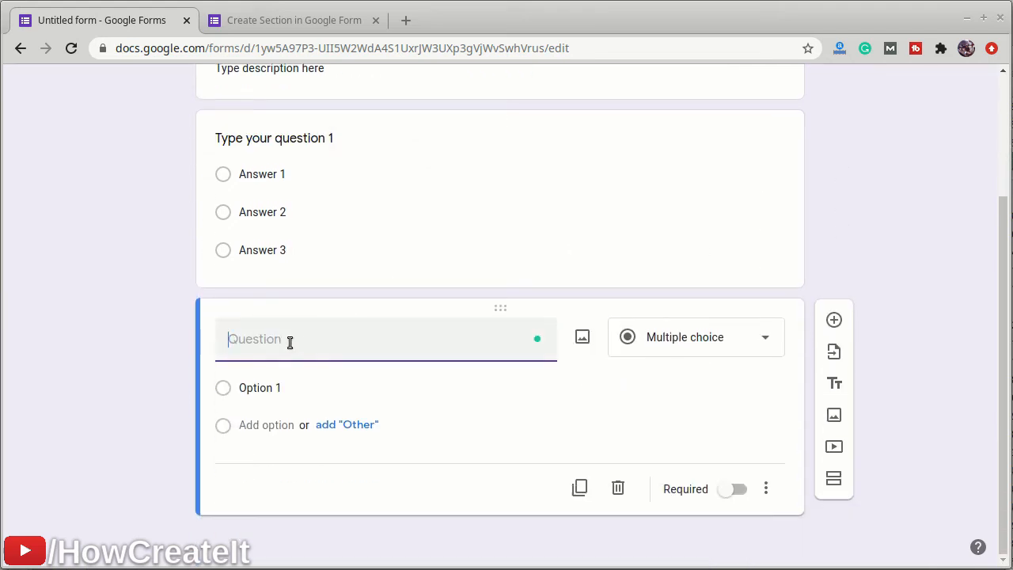
{"action": "type", "text": "Your question 2"}
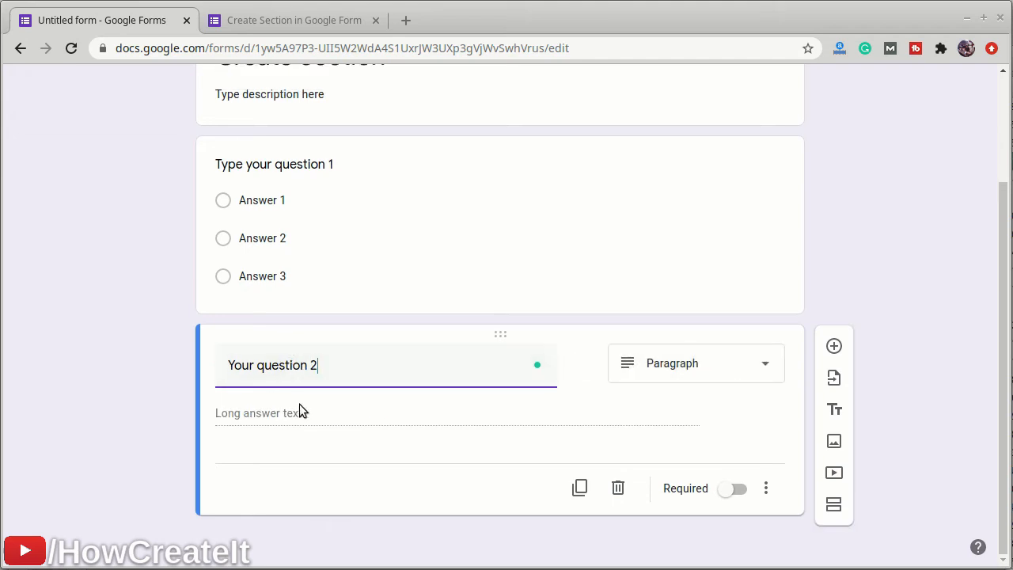
{"action": "left_click", "coordinate": [764, 364]}
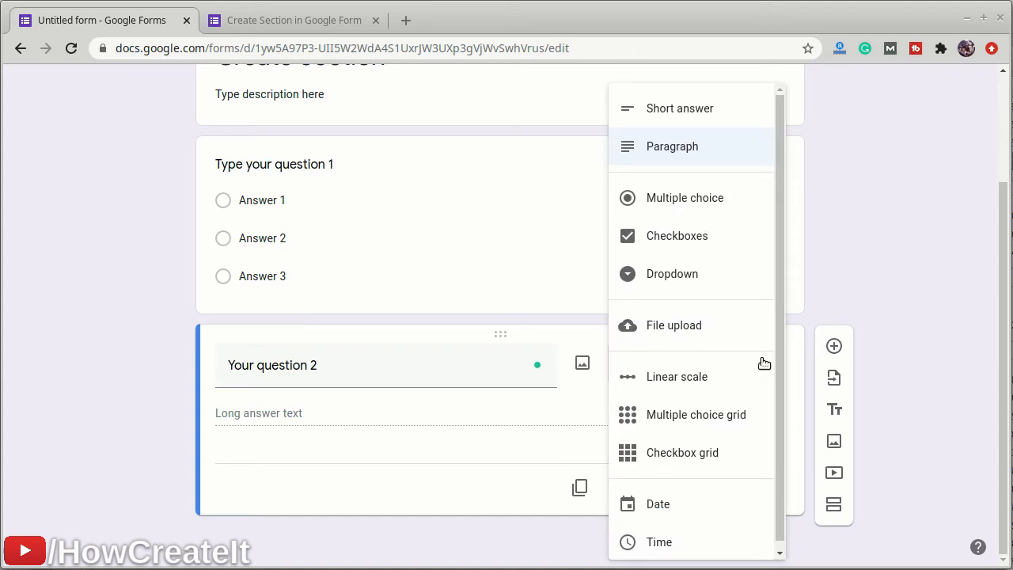
{"action": "left_click", "coordinate": [694, 212]}
{"action": "left_click", "coordinate": [259, 387]}
{"action": "type", "text": "Answer 1"}
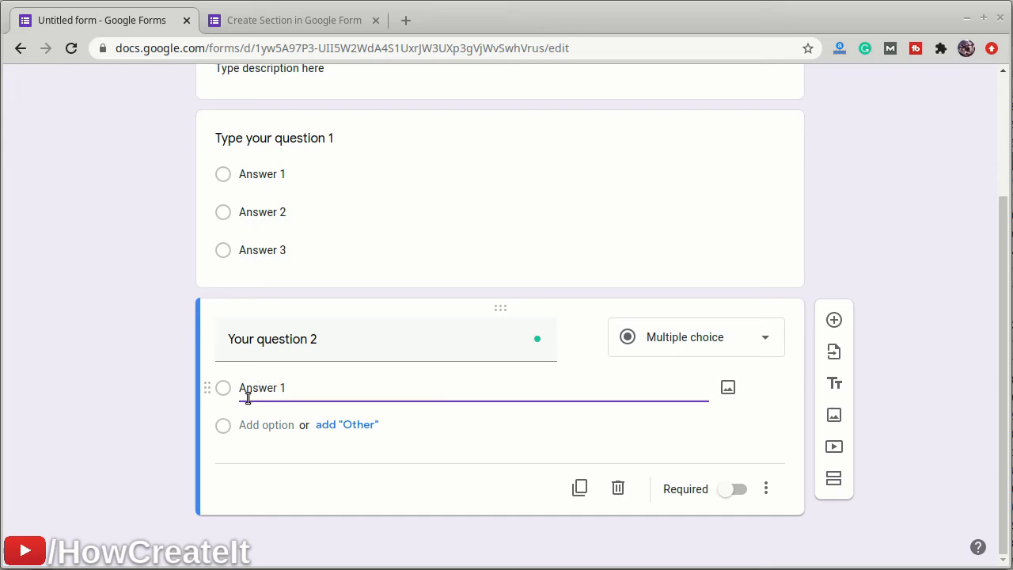
{"action": "left_click", "coordinate": [269, 425]}
{"action": "type", "text": "Answer 2"}
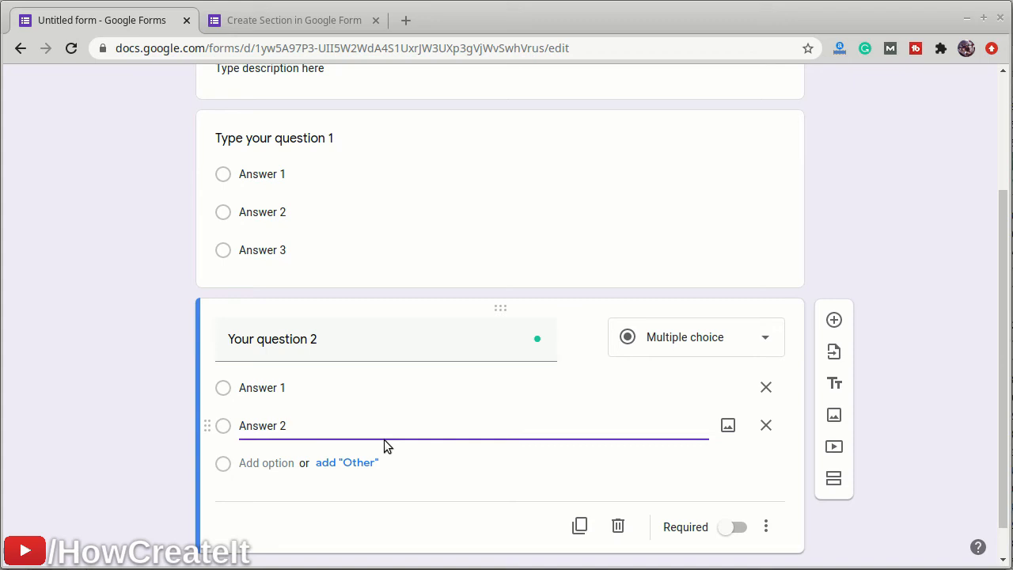
- Make both question 2 and question 1 required
{"action": "left_click", "coordinate": [739, 529]}
{"action": "scroll", "coordinate": [606, 428], "scroll_direction": "up", "scroll_amount": 3}
{"action": "left_click", "coordinate": [594, 380]}
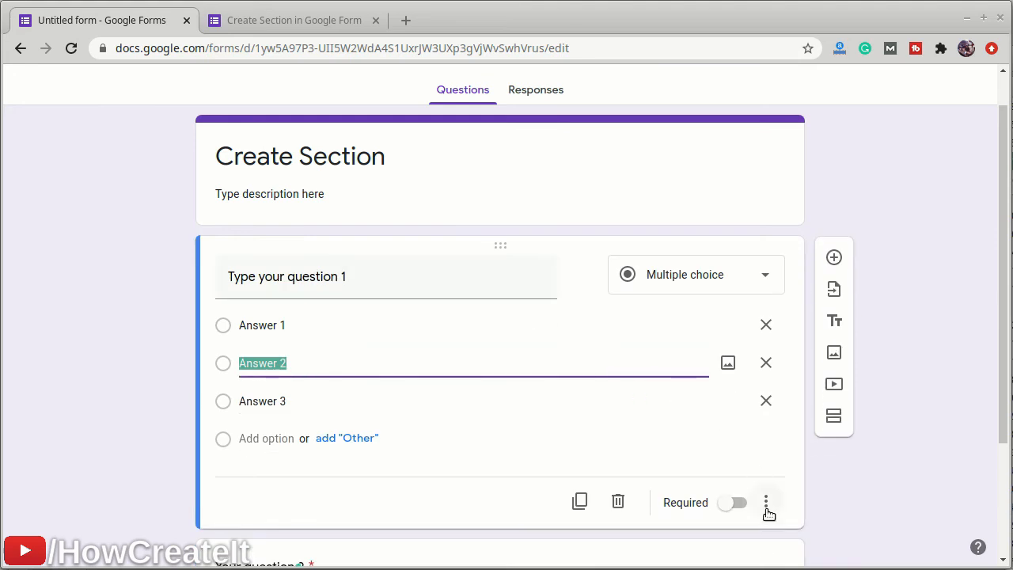
{"action": "left_click", "coordinate": [734, 503]}
- Add a new section after question 2 and title it "Section 2"
{"action": "scroll", "coordinate": [686, 434], "scroll_direction": "down", "scroll_amount": 2}
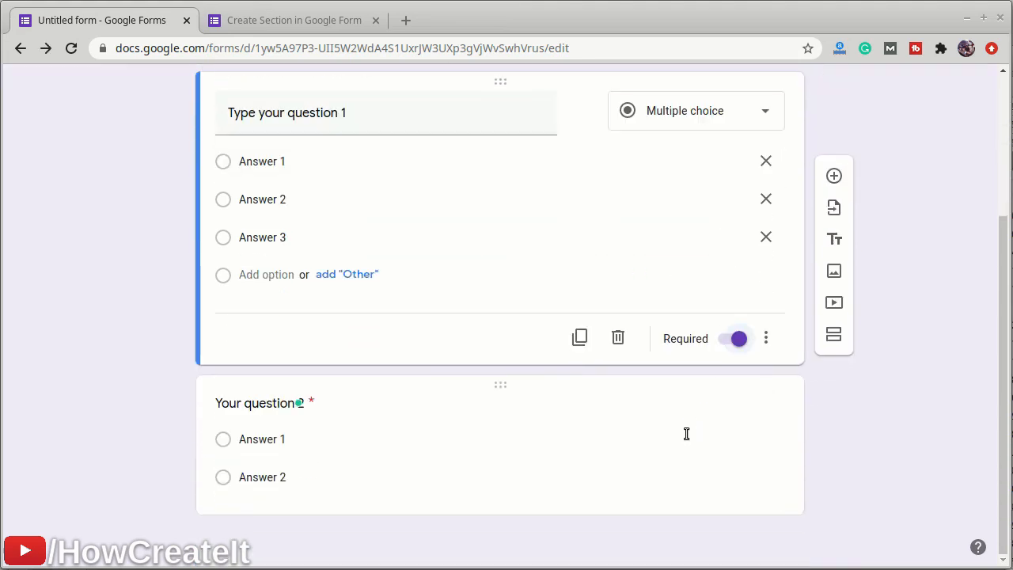
{"action": "left_click", "coordinate": [440, 467]}
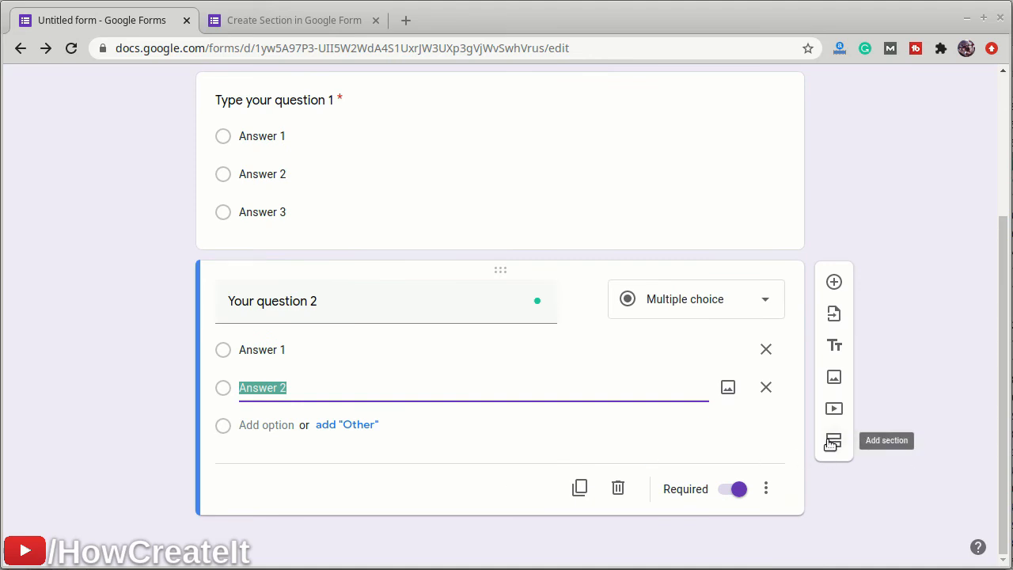
{"action": "left_click", "coordinate": [834, 443]}
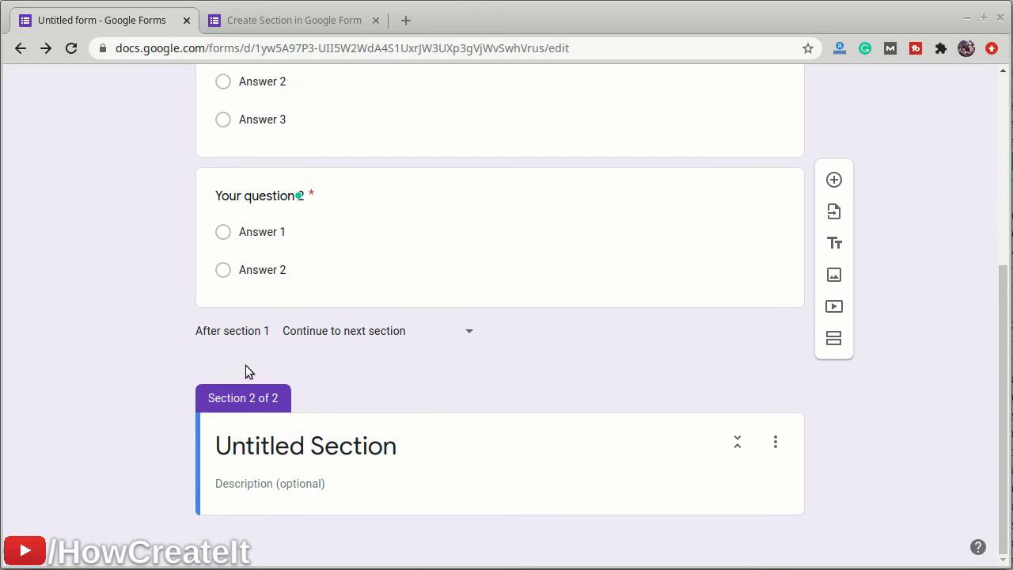
{"action": "left_click", "coordinate": [313, 447]}
{"action": "type", "text": "S"}
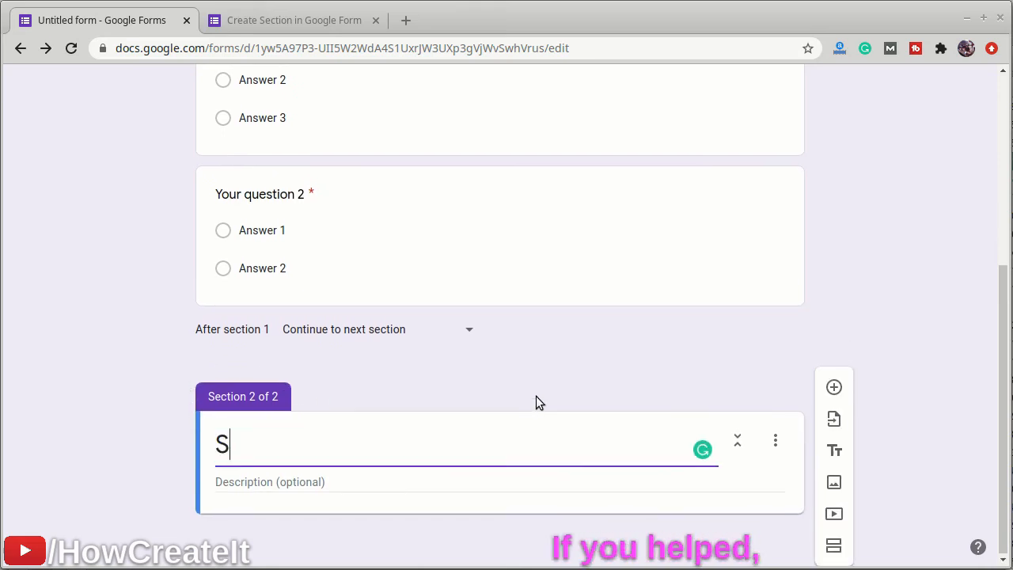
{"action": "type", "text": "ection 2"}
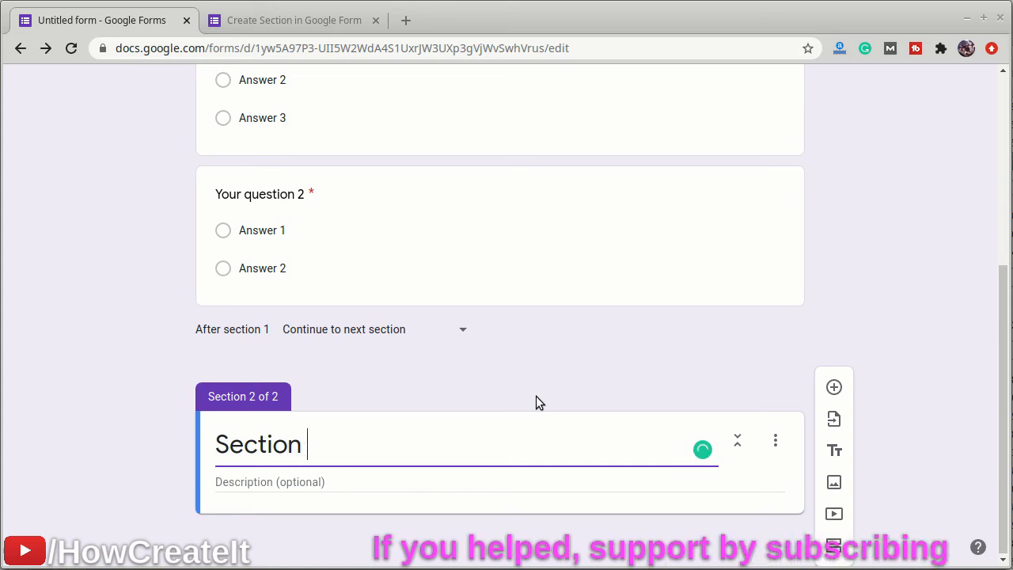
- Add a multiple choice question "Question 3" to Section 2 with the options Answer 1 and Answer 2
{"action": "left_click", "coordinate": [836, 390]}
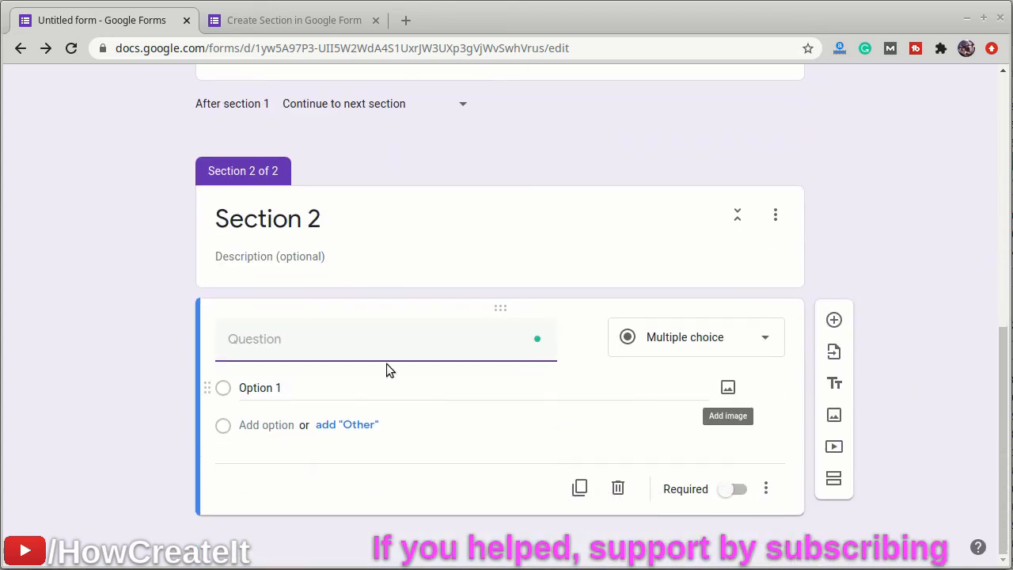
{"action": "type", "text": "Q"}
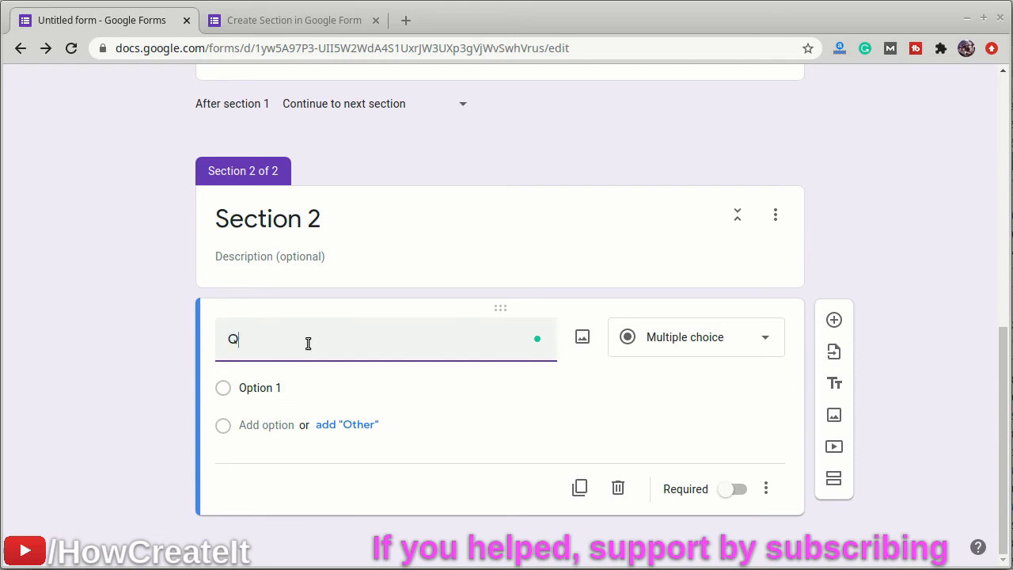
{"action": "type", "text": "uestion 3"}
{"action": "left_click", "coordinate": [264, 388]}
{"action": "type", "text": "Answer"}
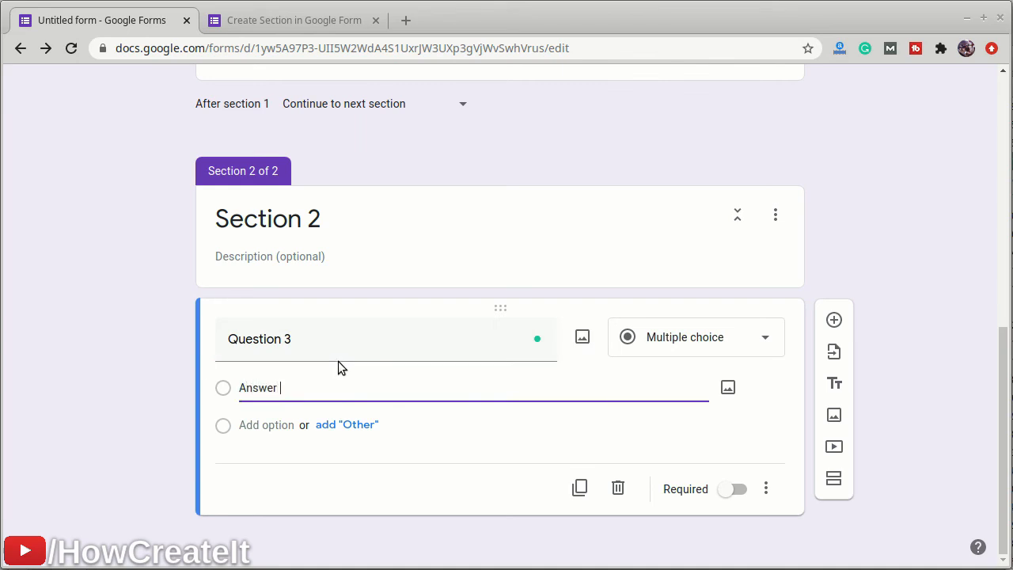
{"action": "type", "text": " 1"}
{"action": "left_click", "coordinate": [279, 426]}
{"action": "type", "text": "Answer 2"}
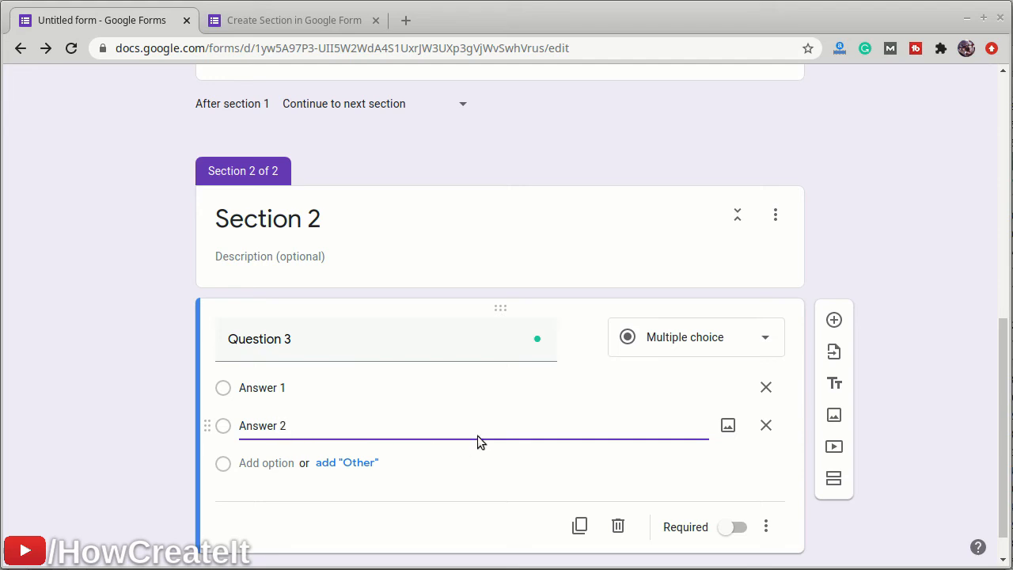
- Add another section after Question 3 and title it "Section 3"
{"action": "scroll", "coordinate": [479, 434], "scroll_direction": "down", "scroll_amount": 1}
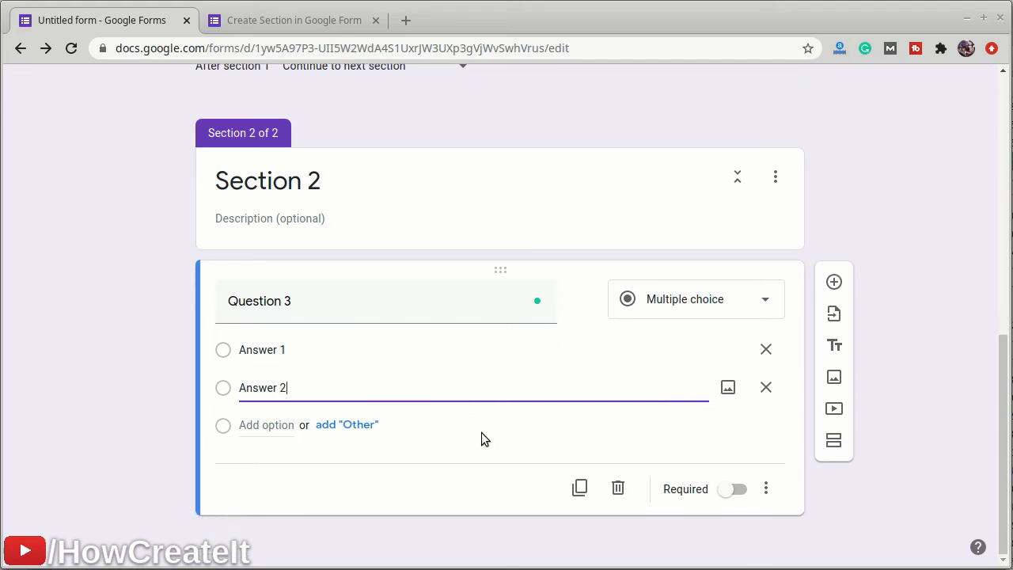
{"action": "left_click", "coordinate": [835, 448]}
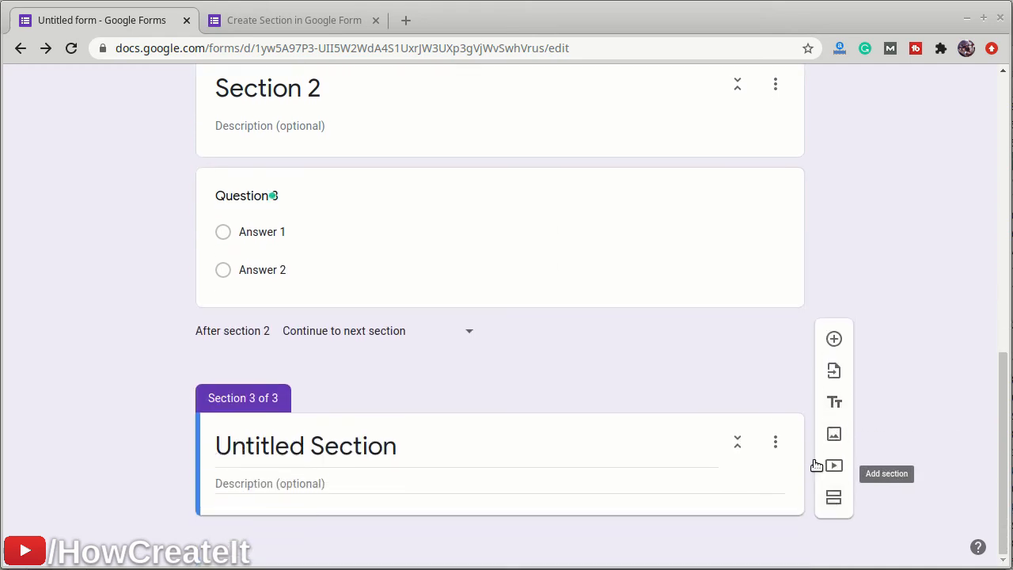
{"action": "type", "text": "Sec"}
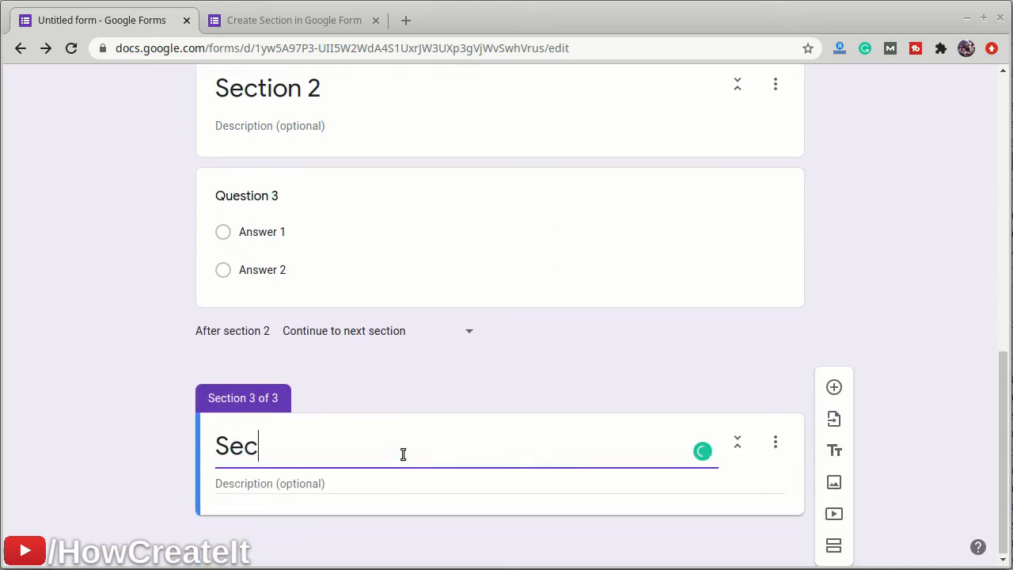
{"action": "type", "text": "tion 3"}
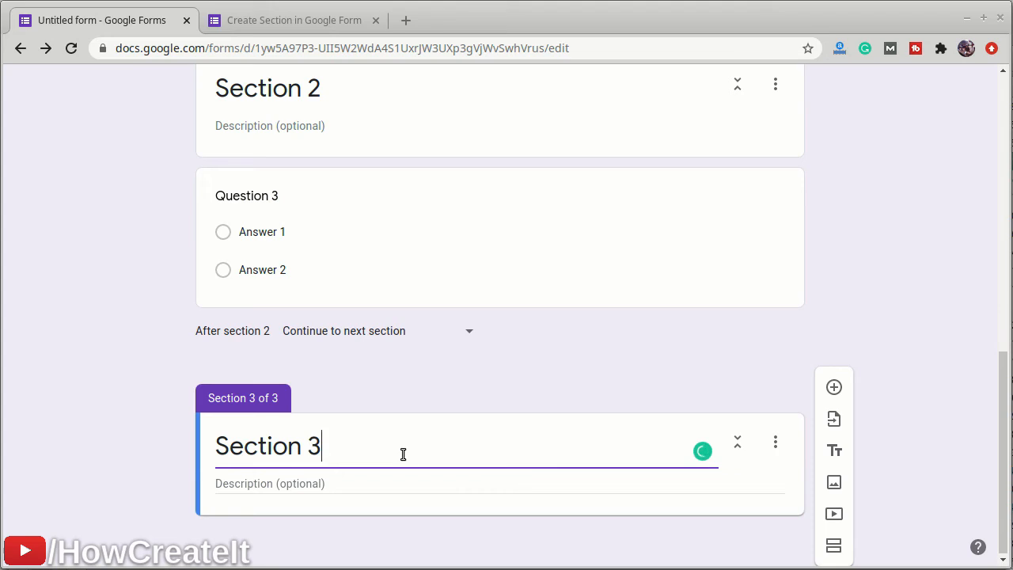
- Add a multiple choice question "Question 4" to Section 3 with the options Answer 1 and Answer 2
{"action": "left_click", "coordinate": [835, 388]}
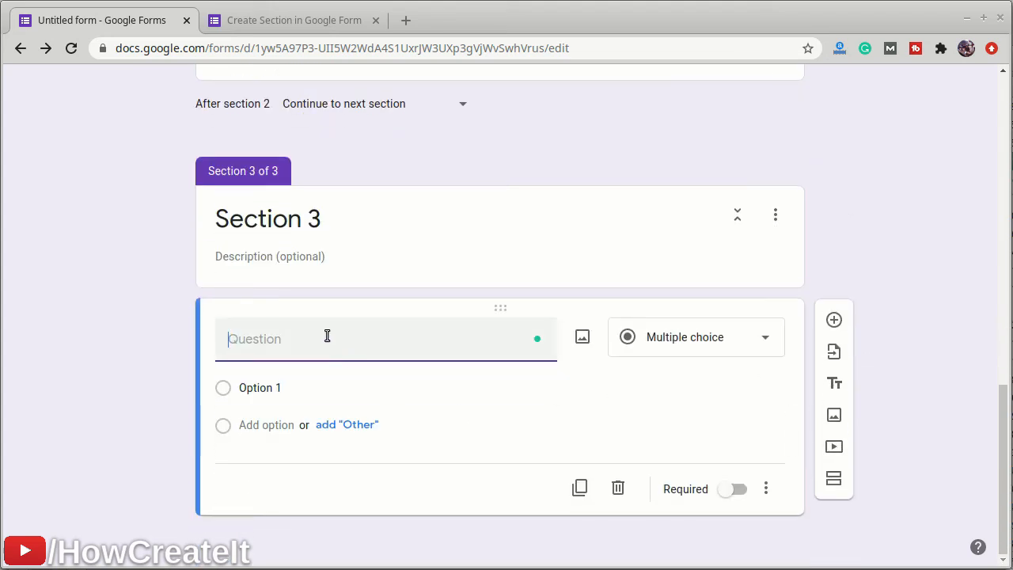
{"action": "type", "text": "Question 4"}
{"action": "left_click", "coordinate": [268, 386]}
{"action": "type", "text": "Answer 1"}
{"action": "left_click", "coordinate": [269, 423]}
{"action": "type", "text": "Answe"}
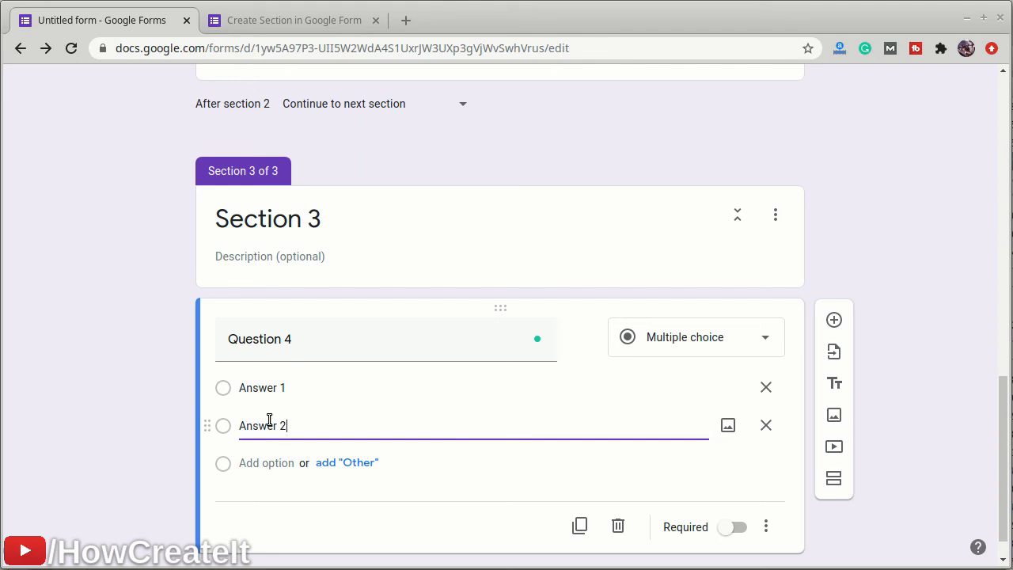
- Add a multiple choice question "Question 5" below Question 4 with the options Answer 1 and Answer 2
{"action": "left_click", "coordinate": [836, 321]}
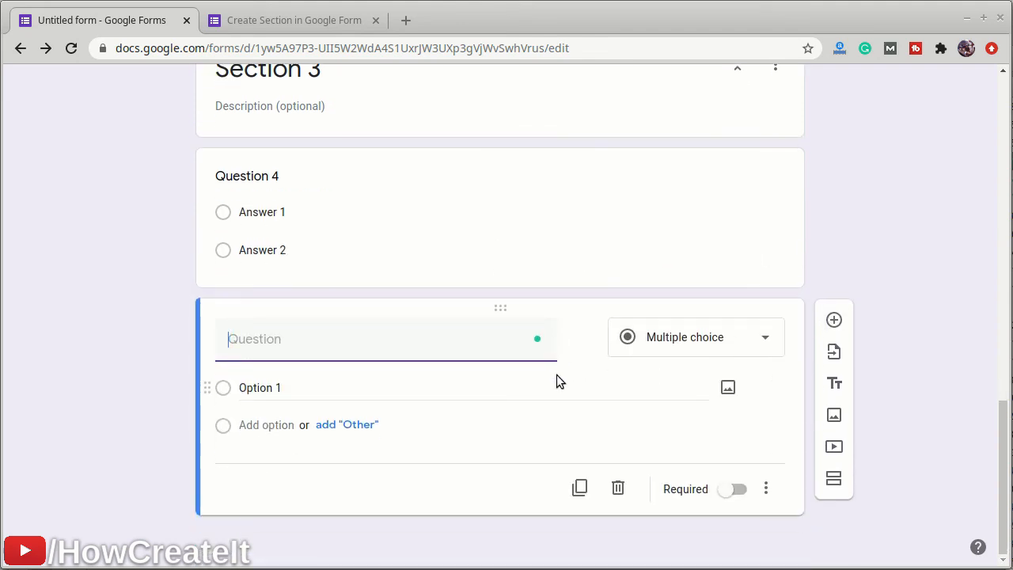
{"action": "type", "text": "Question"}
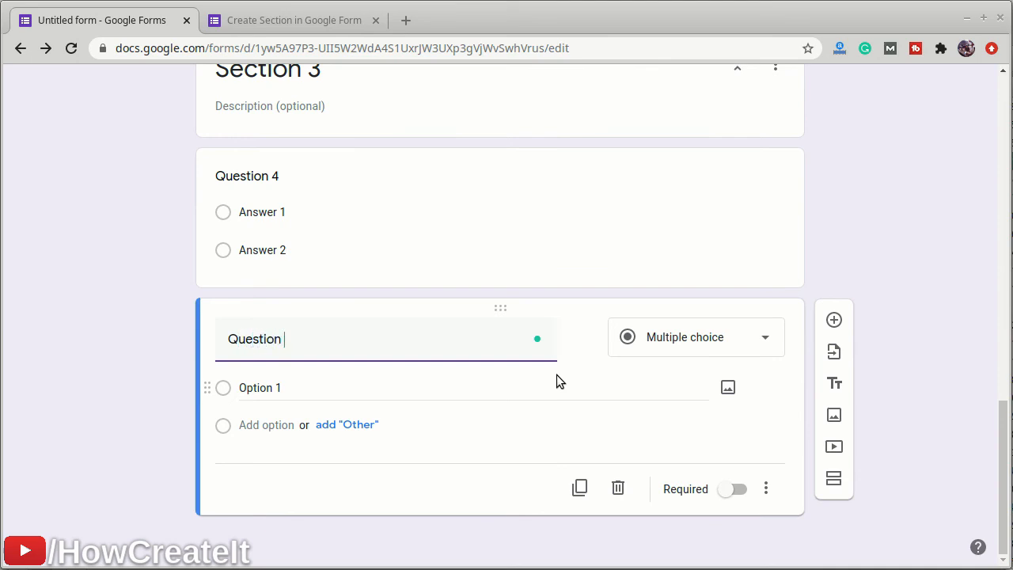
{"action": "type", "text": " 5"}
{"action": "left_click", "coordinate": [264, 387]}
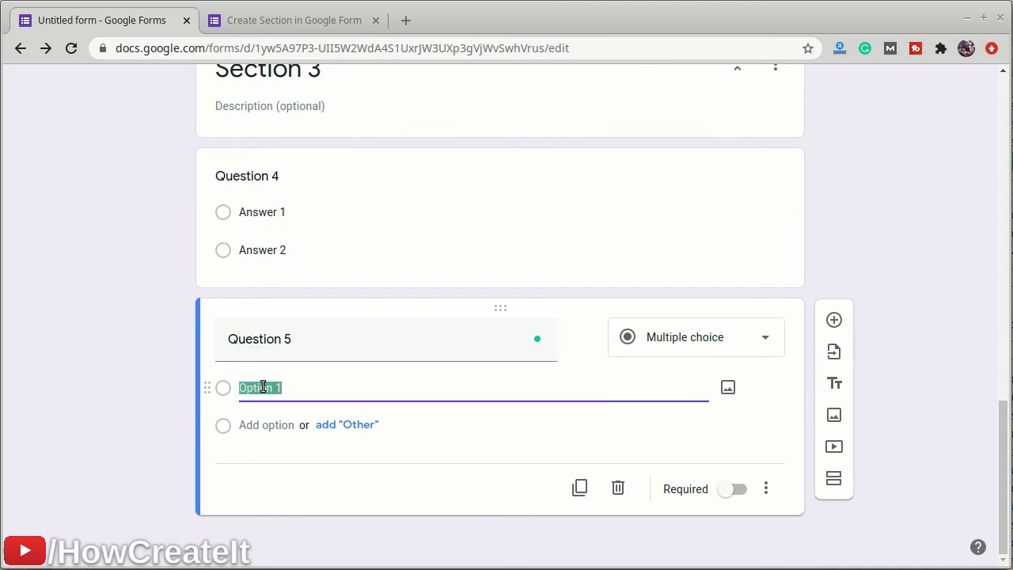
{"action": "type", "text": "Answer 1"}
{"action": "left_click", "coordinate": [246, 424]}
{"action": "type", "text": "Answer "}
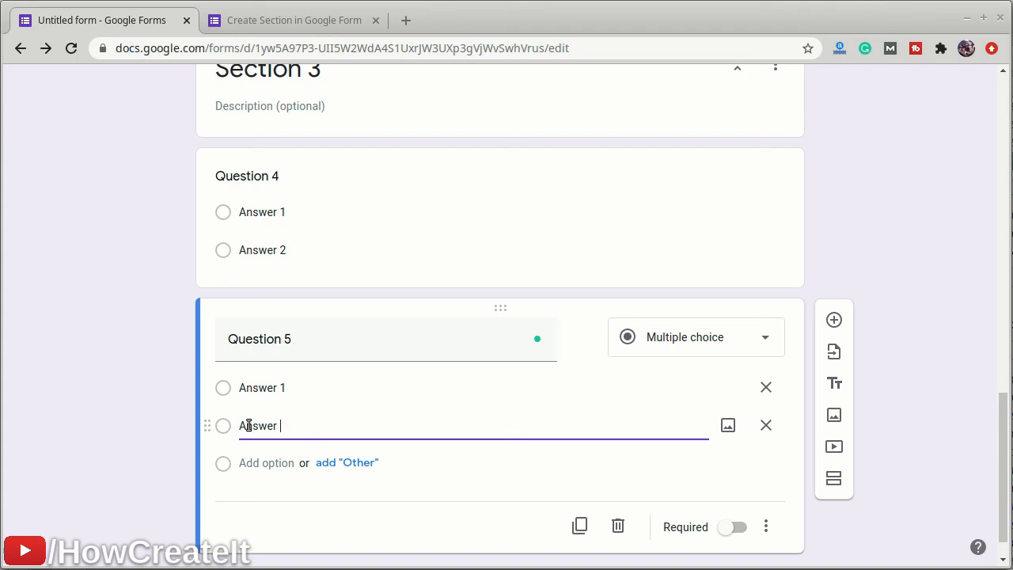
{"action": "type", "text": "2"}
- Make Question 5, Question 4 and Question 3 required
{"action": "left_click", "coordinate": [732, 527]}
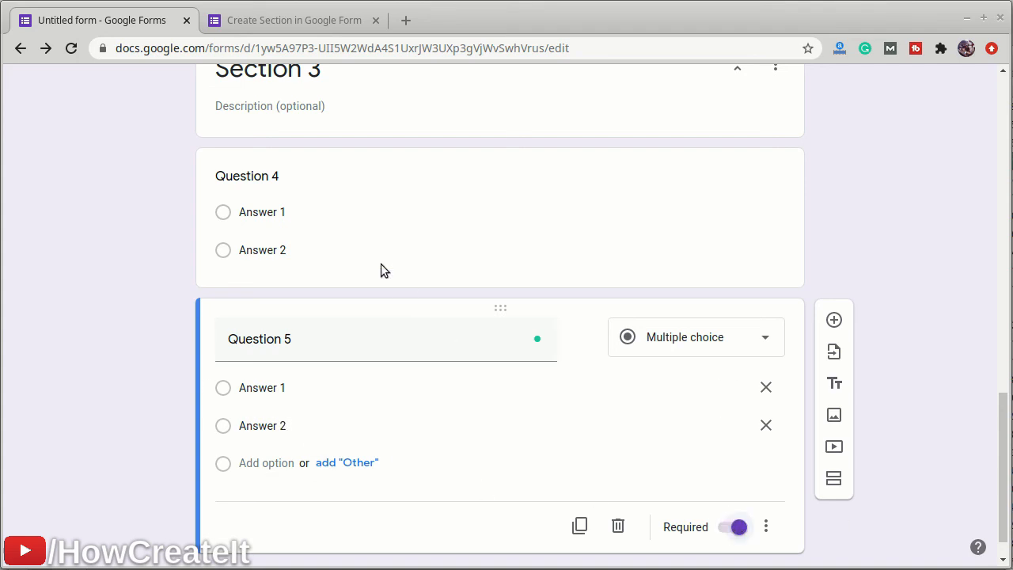
{"action": "left_click", "coordinate": [264, 174]}
{"action": "left_click", "coordinate": [733, 377]}
{"action": "scroll", "coordinate": [697, 378], "scroll_direction": "up", "scroll_amount": 6}
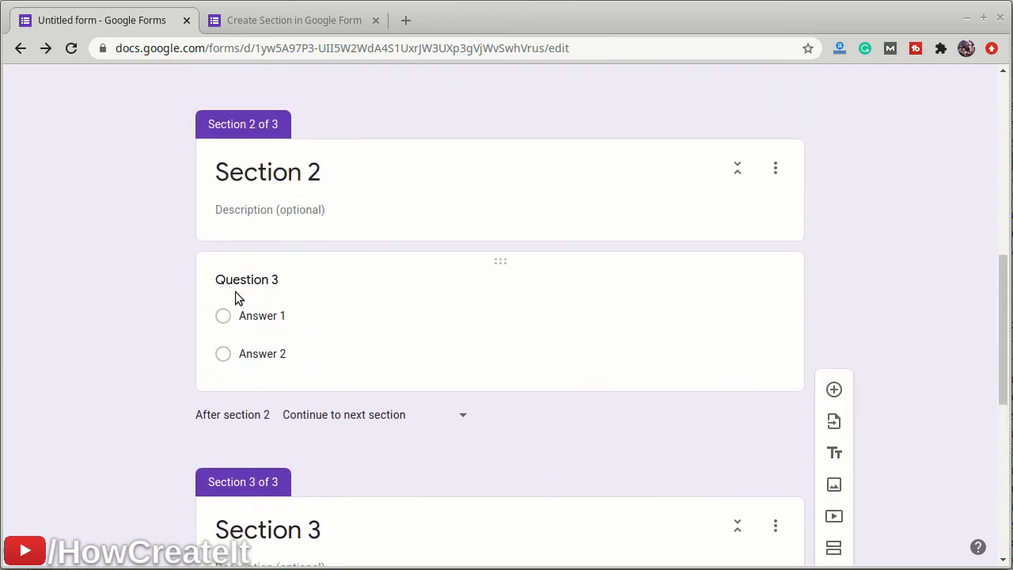
{"action": "left_click", "coordinate": [238, 290]}
{"action": "left_click", "coordinate": [734, 480]}
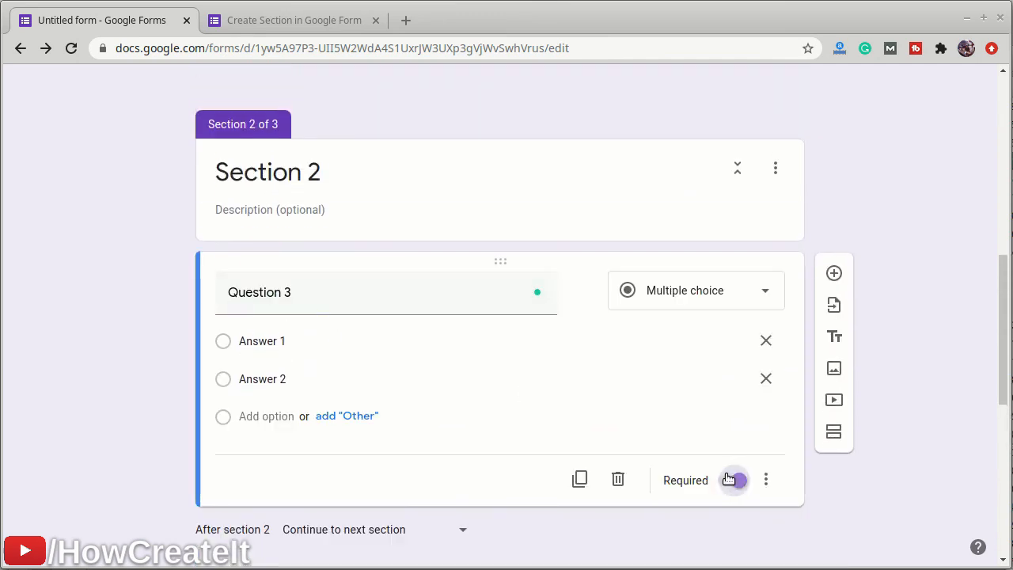
- Preview the form, choose Answer 2 for question 1 and Answer 1 for question 2, and continue to Section 2
{"action": "scroll", "coordinate": [724, 479], "scroll_direction": "up", "scroll_amount": 1}
{"action": "scroll", "coordinate": [724, 479], "scroll_direction": "up", "scroll_amount": 7}
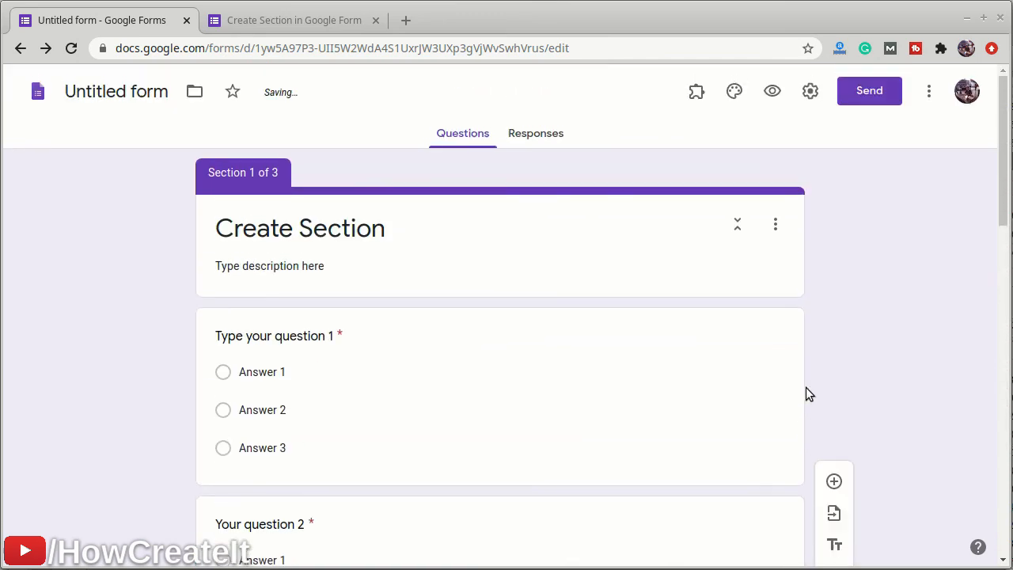
{"action": "left_click", "coordinate": [772, 91]}
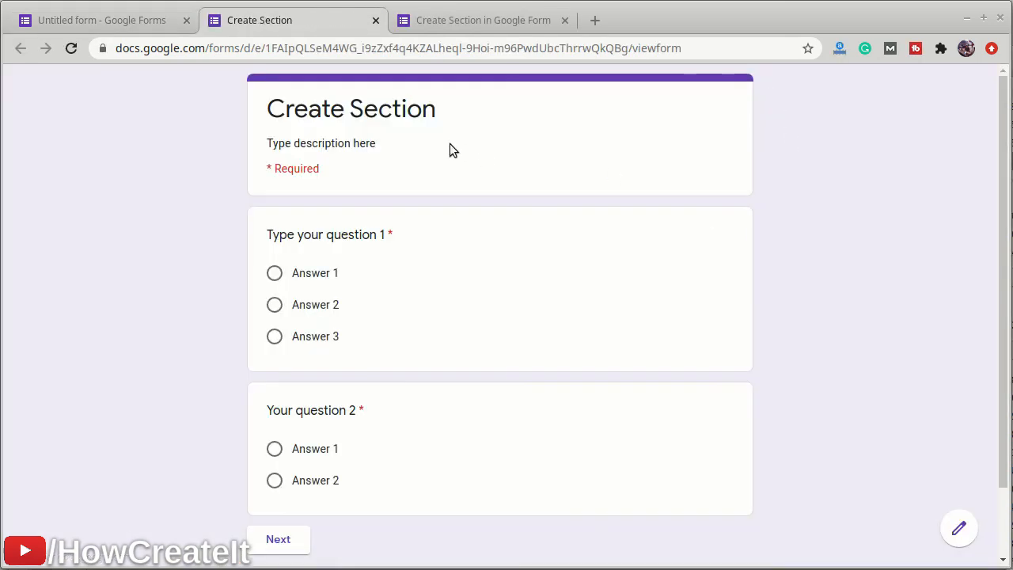
{"action": "left_click", "coordinate": [275, 275]}
{"action": "left_click", "coordinate": [274, 307]}
{"action": "left_click", "coordinate": [274, 448]}
{"action": "left_click", "coordinate": [288, 536]}
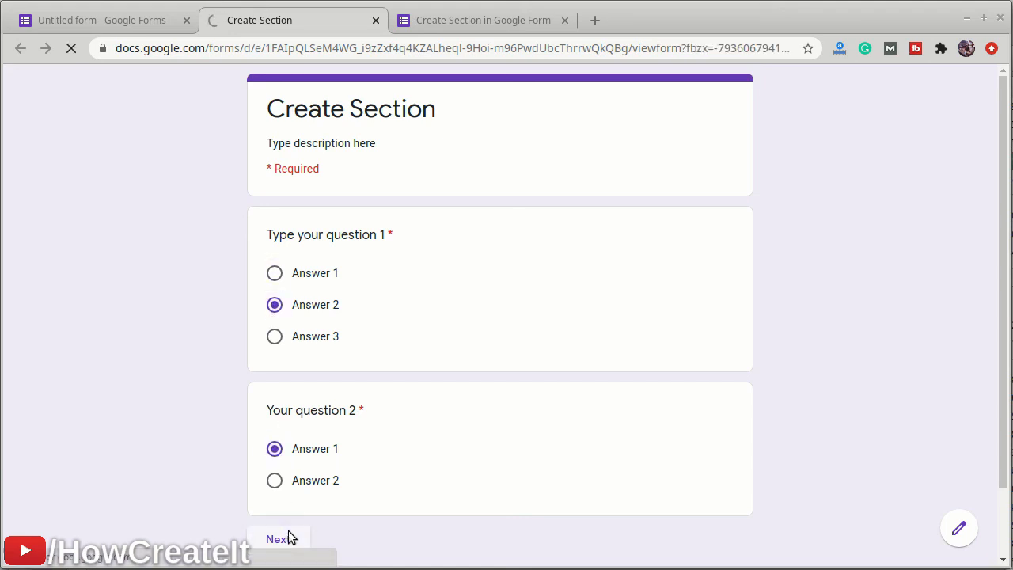
- Choose Answer 1 for Question 3 in Section 2 and for Questions 4 and 5 in Section 3, and submit the response
{"action": "left_click", "coordinate": [281, 285]}
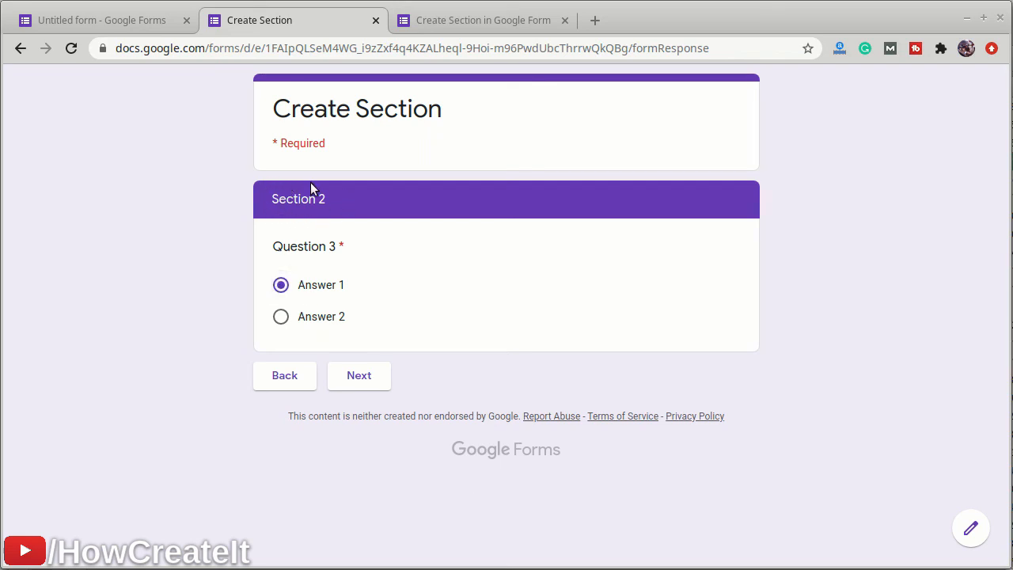
{"action": "left_click", "coordinate": [374, 380]}
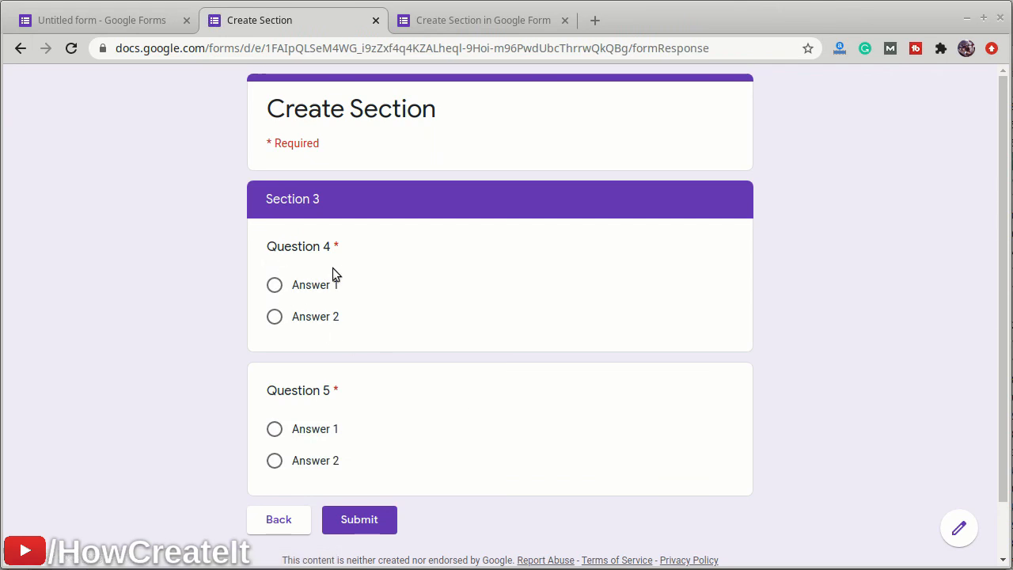
{"action": "left_click", "coordinate": [276, 287]}
{"action": "left_click", "coordinate": [274, 429]}
{"action": "left_click", "coordinate": [358, 519]}
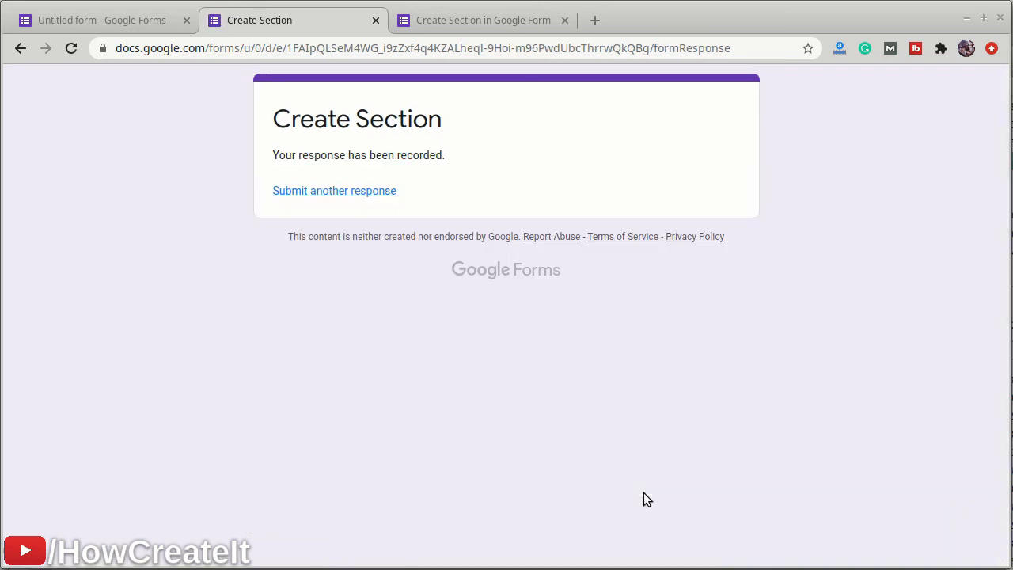